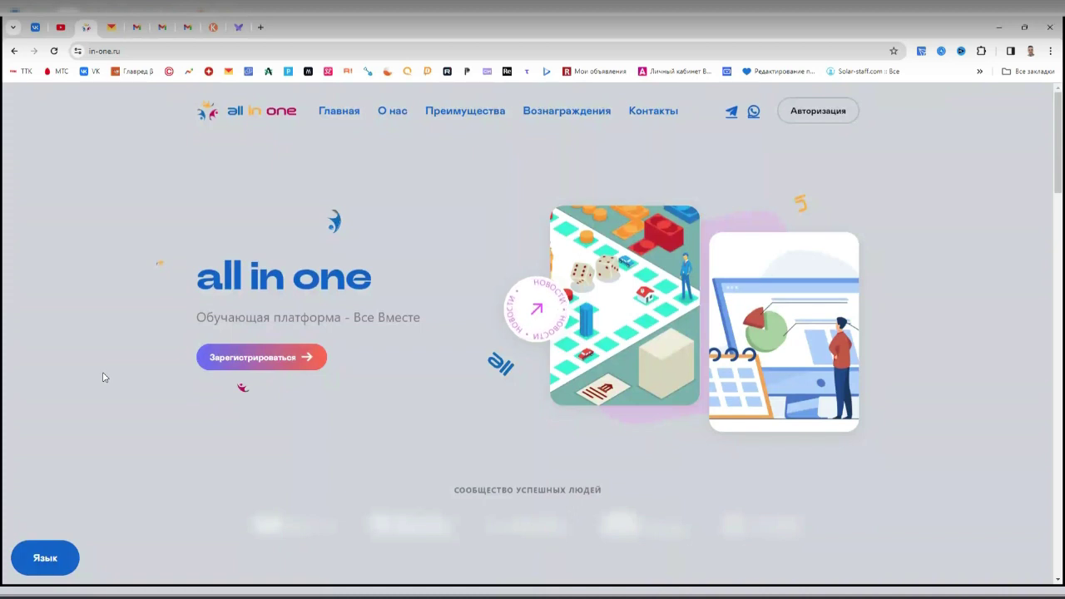
Sign in to the account with the prefilled login and password, and open the profile page
{"action": "left_click", "coordinate": [832, 113]}
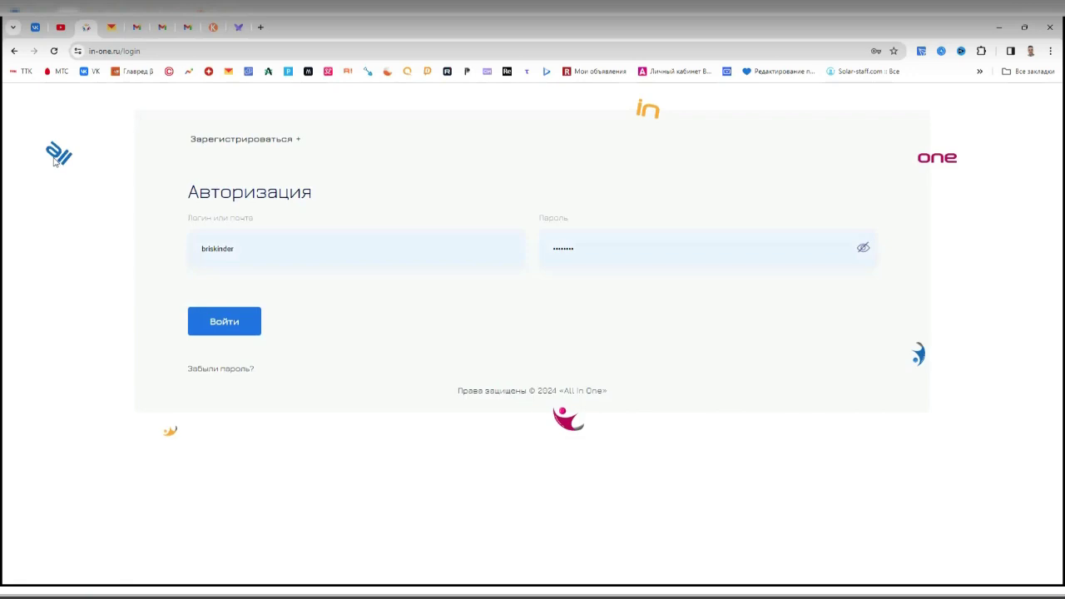
{"action": "left_click", "coordinate": [225, 321]}
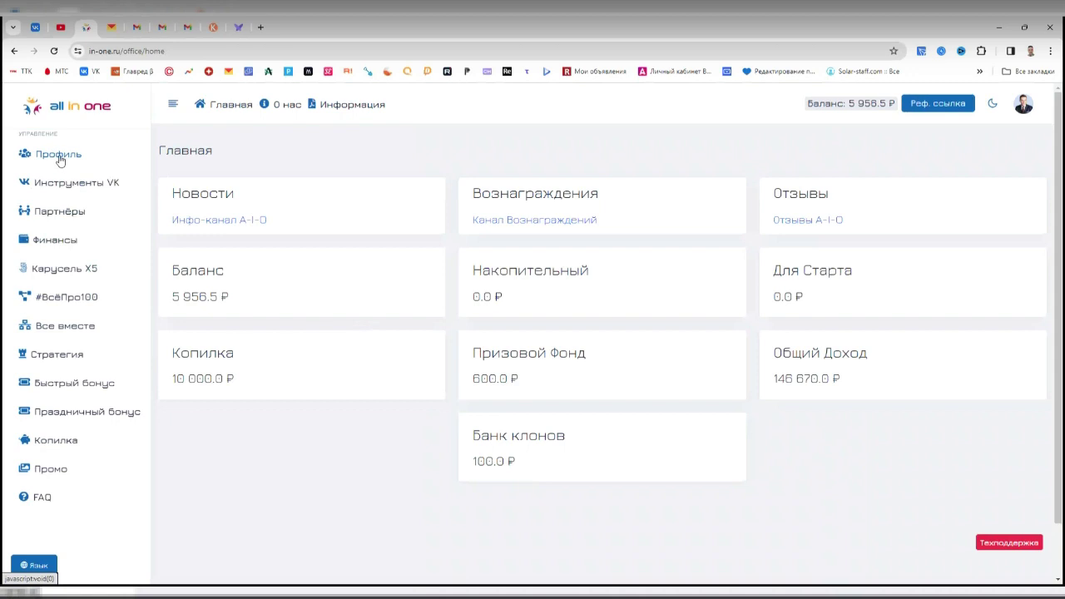
{"action": "left_click", "coordinate": [59, 157]}
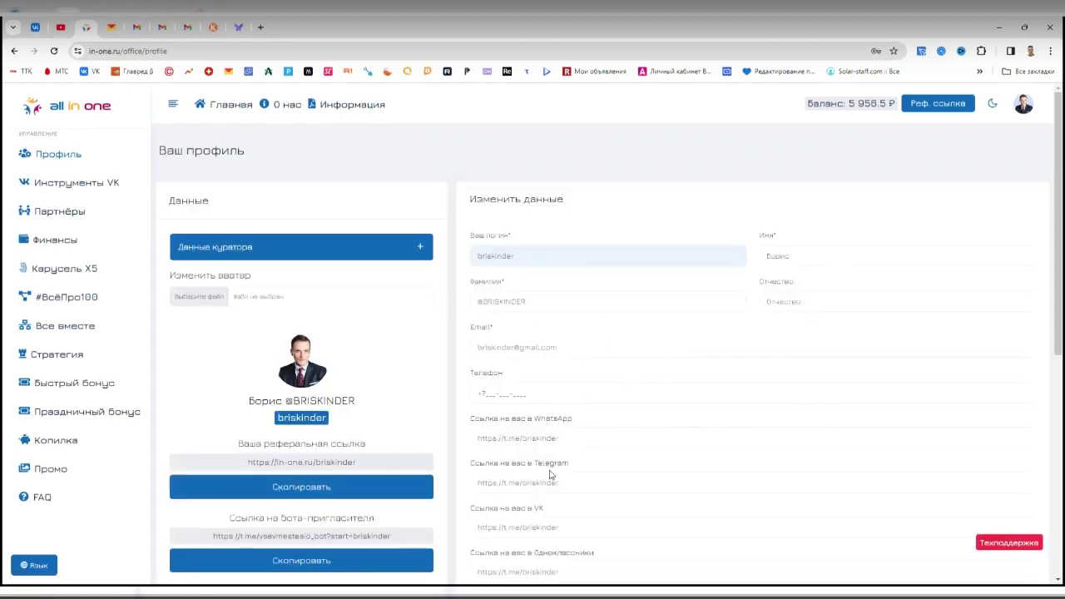
Review the profile's personal data, contact links and wallet fields, and view the curator's contact details under Данные куратора
{"action": "scroll", "coordinate": [552, 481], "scroll_direction": "down", "scroll_amount": 2}
{"action": "scroll", "coordinate": [552, 486], "scroll_direction": "down", "scroll_amount": 2}
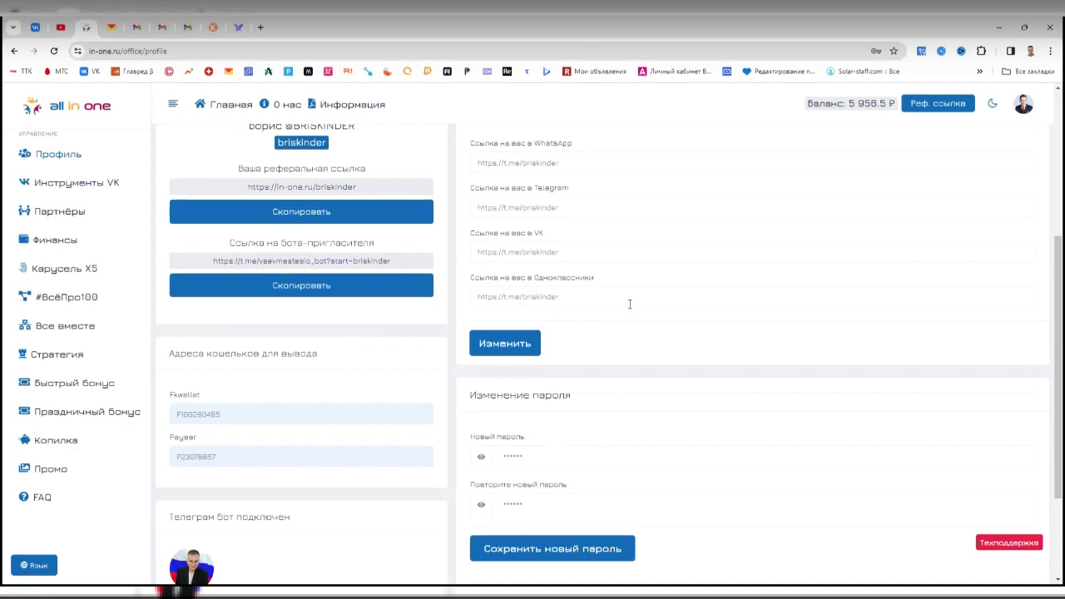
{"action": "scroll", "coordinate": [630, 304], "scroll_direction": "up", "scroll_amount": 4}
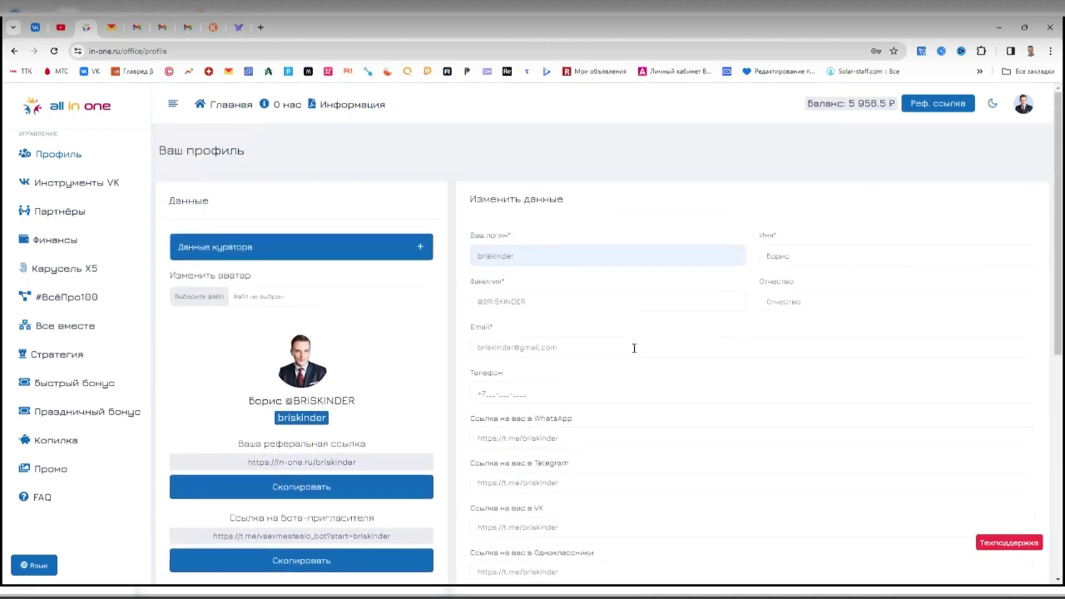
{"action": "scroll", "coordinate": [645, 376], "scroll_direction": "down", "scroll_amount": 1}
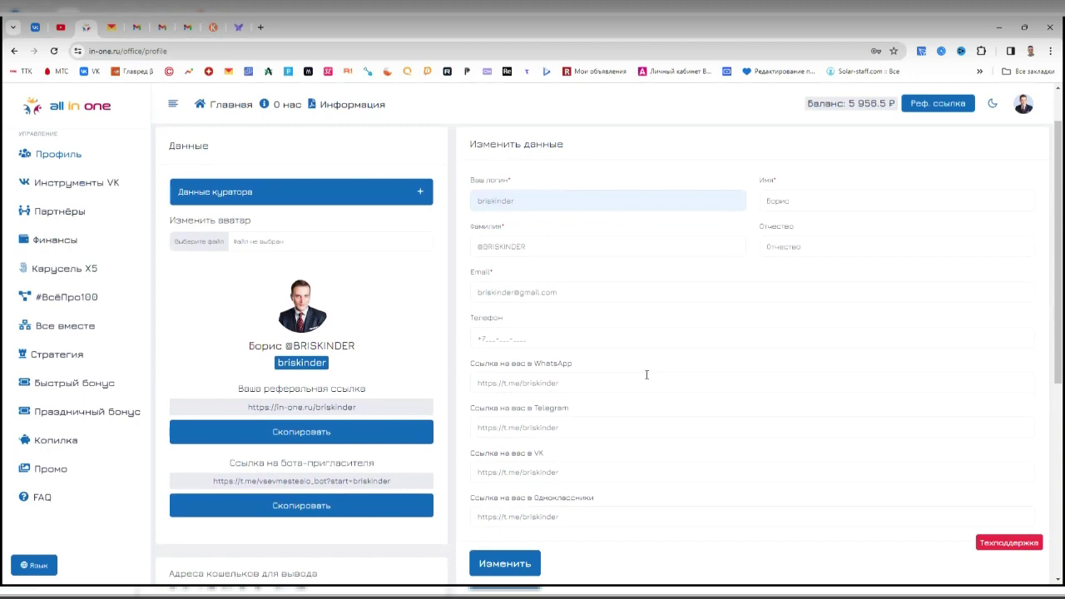
{"action": "left_click", "coordinate": [340, 200]}
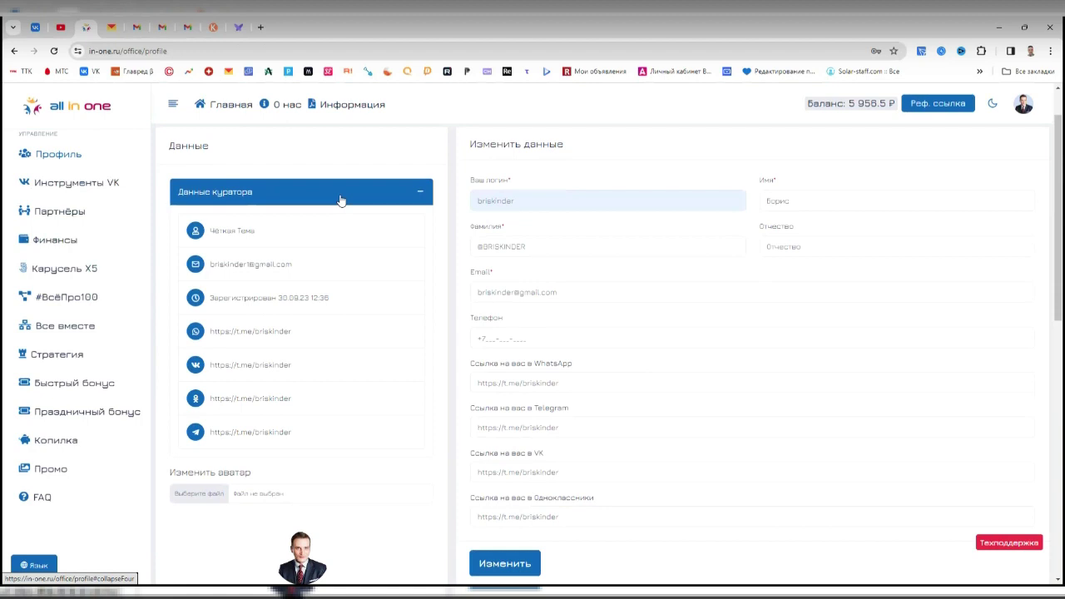
{"action": "left_click", "coordinate": [340, 200]}
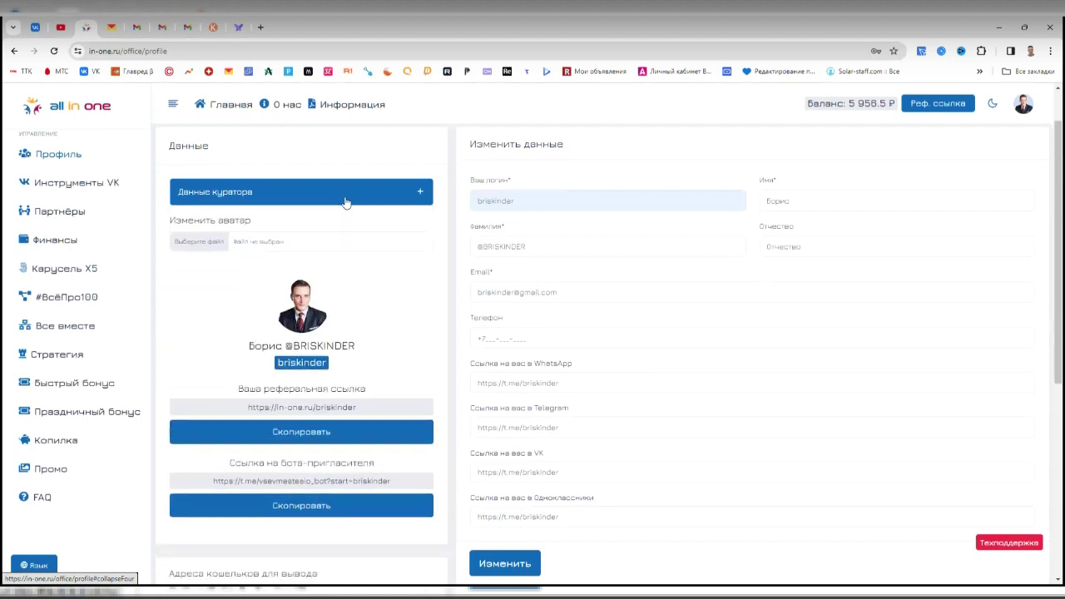
{"action": "left_click", "coordinate": [344, 203]}
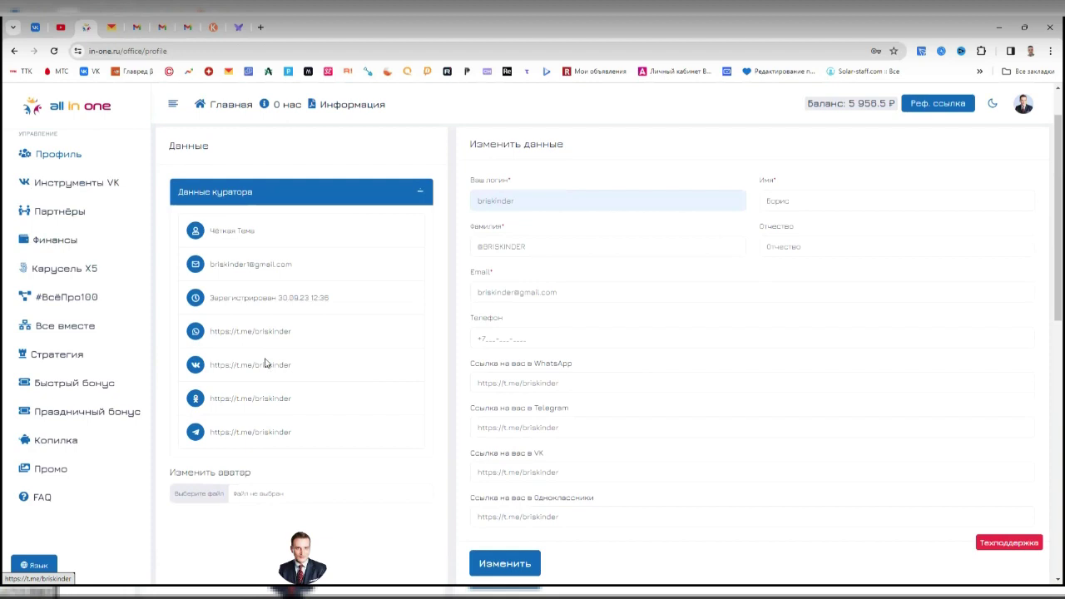
{"action": "left_click", "coordinate": [355, 195]}
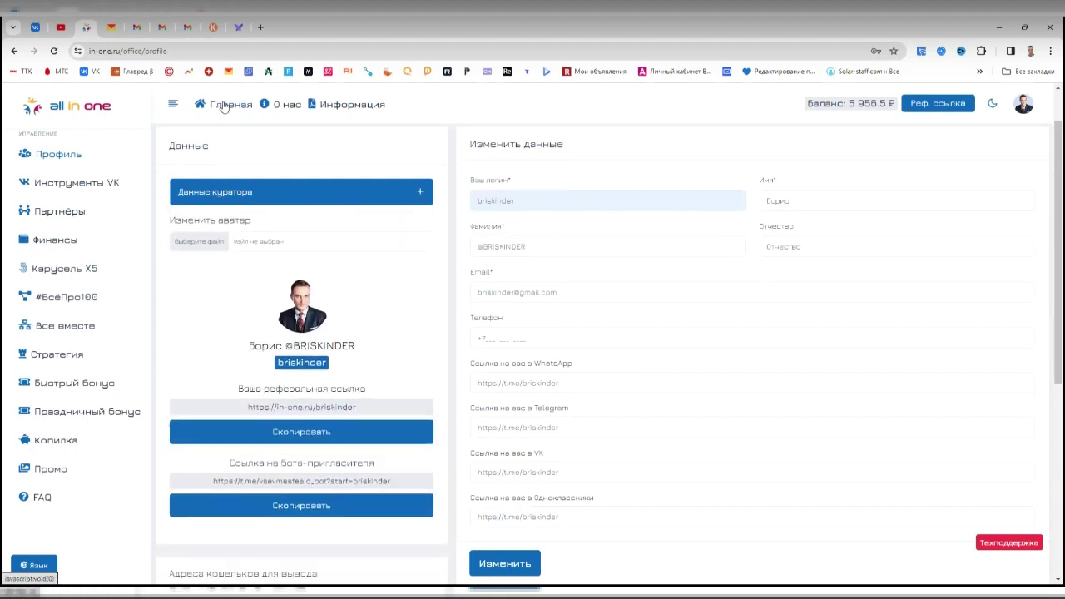
Open the Финансы page and look over the top-up form and the Движения финансов history
{"action": "left_click", "coordinate": [58, 239]}
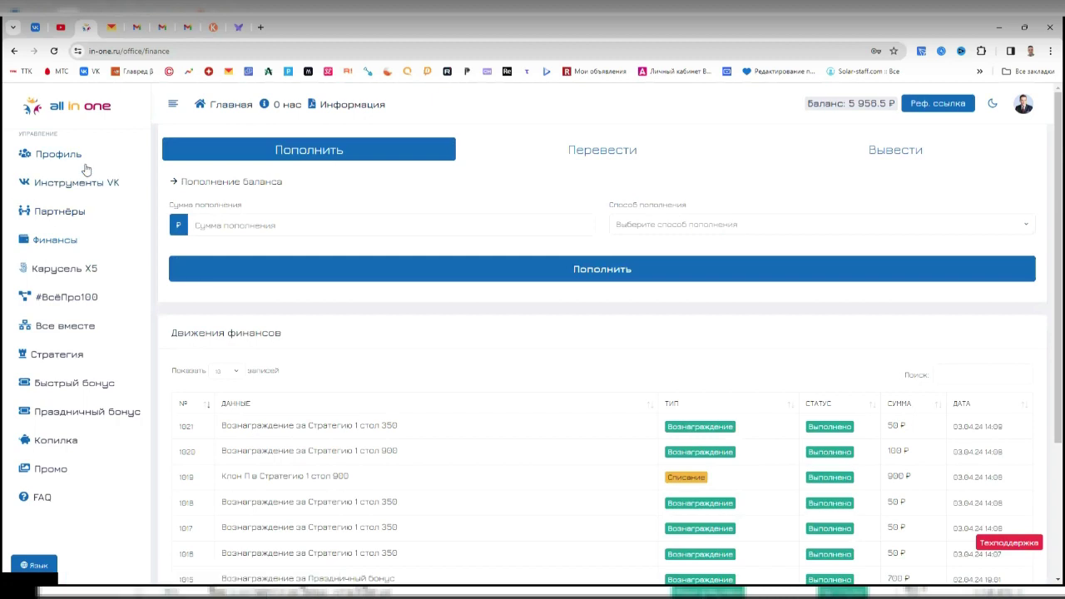
{"action": "scroll", "coordinate": [566, 410], "scroll_direction": "down", "scroll_amount": 2}
{"action": "scroll", "coordinate": [566, 410], "scroll_direction": "up", "scroll_amount": 2}
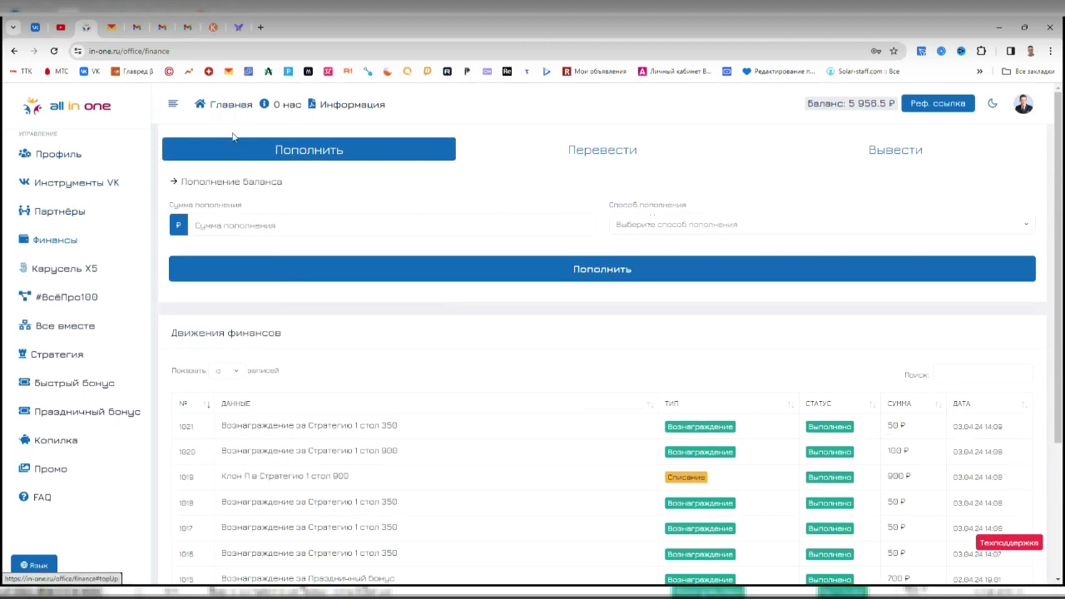
Return to the profile and check the Fkwallet and Payeer withdrawal wallet addresses and the Telegram bot connection
{"action": "left_click", "coordinate": [63, 157]}
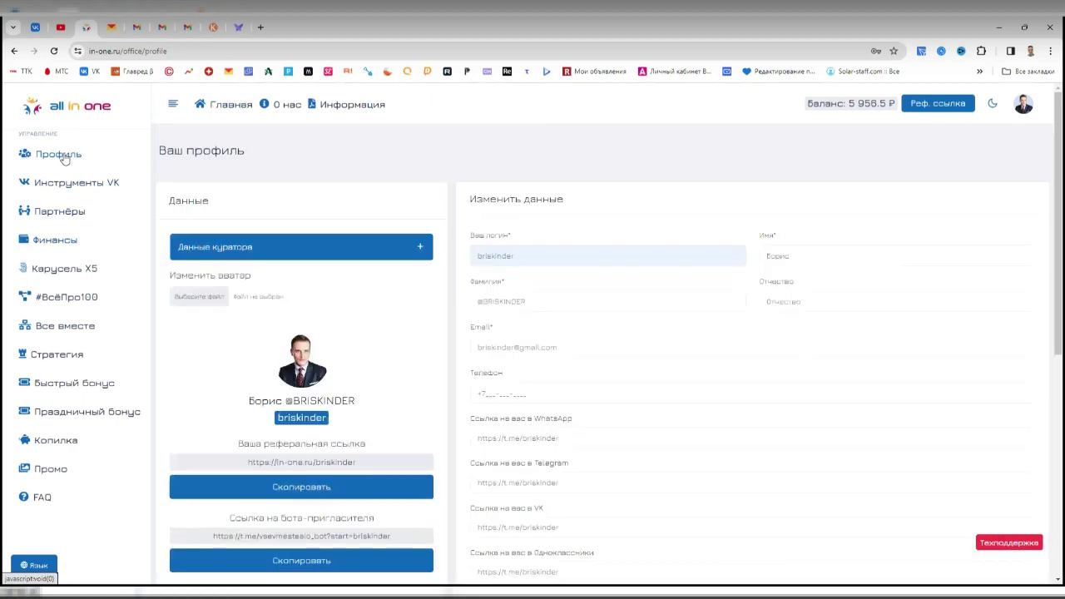
{"action": "scroll", "coordinate": [443, 408], "scroll_direction": "down", "scroll_amount": 5}
{"action": "scroll", "coordinate": [444, 408], "scroll_direction": "down", "scroll_amount": 1}
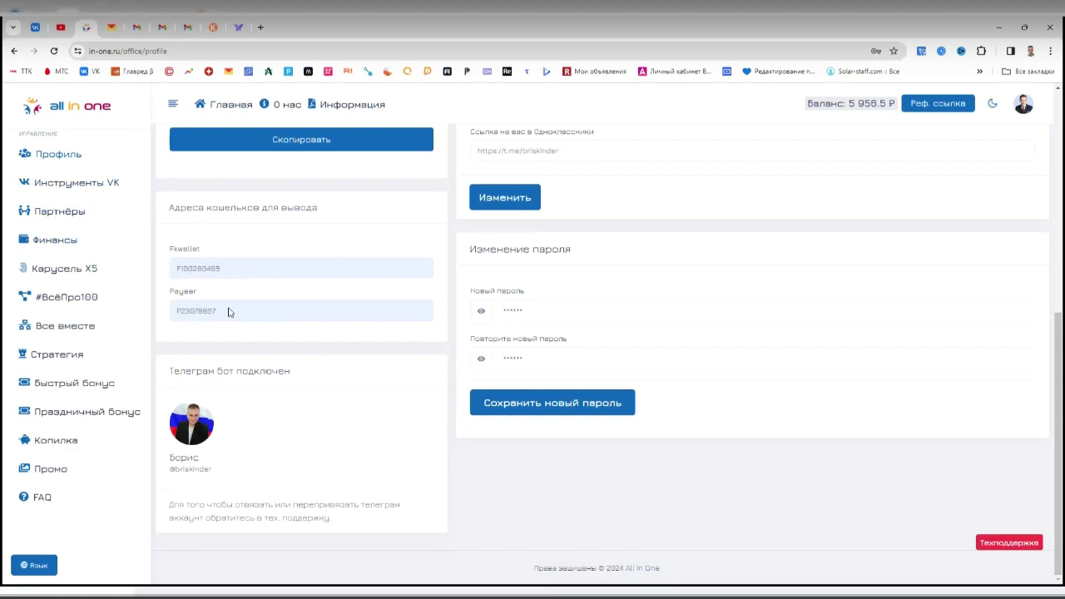
{"action": "scroll", "coordinate": [285, 380], "scroll_direction": "up", "scroll_amount": 1}
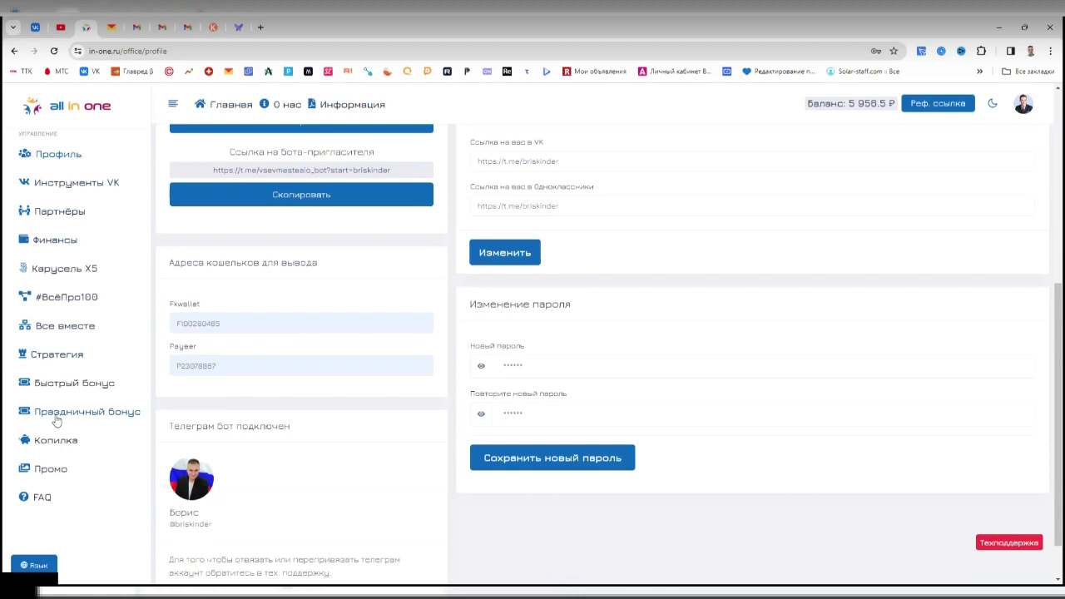
{"action": "scroll", "coordinate": [320, 427], "scroll_direction": "up", "scroll_amount": 5}
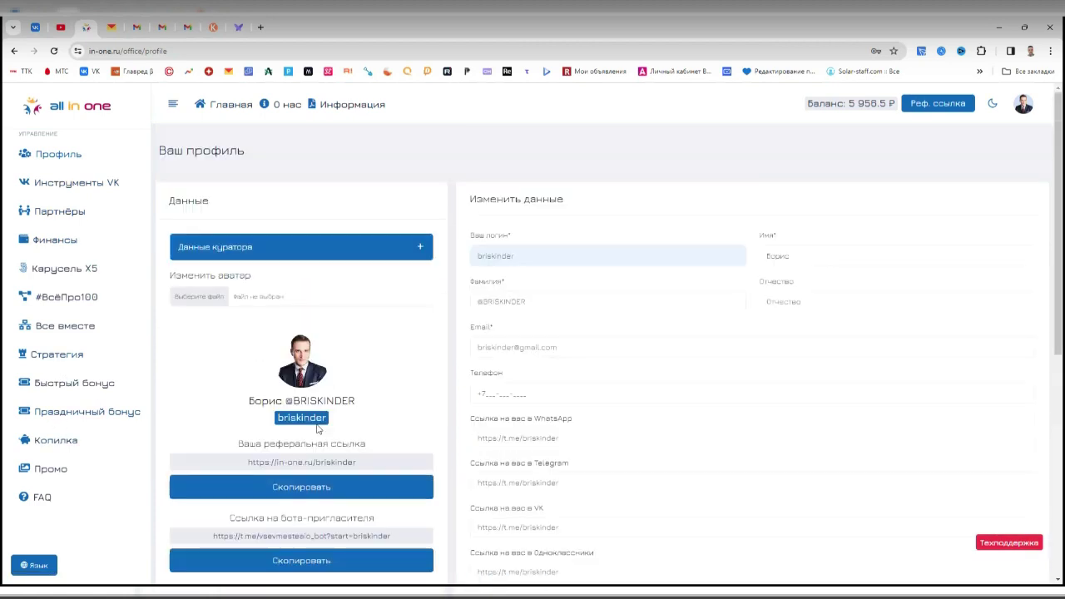
View the Финансы page and the Стратегия plans, highlighting Стратегия 5, Стратегия 4's subscription fee date and Стратегия 1
{"action": "left_click", "coordinate": [51, 243]}
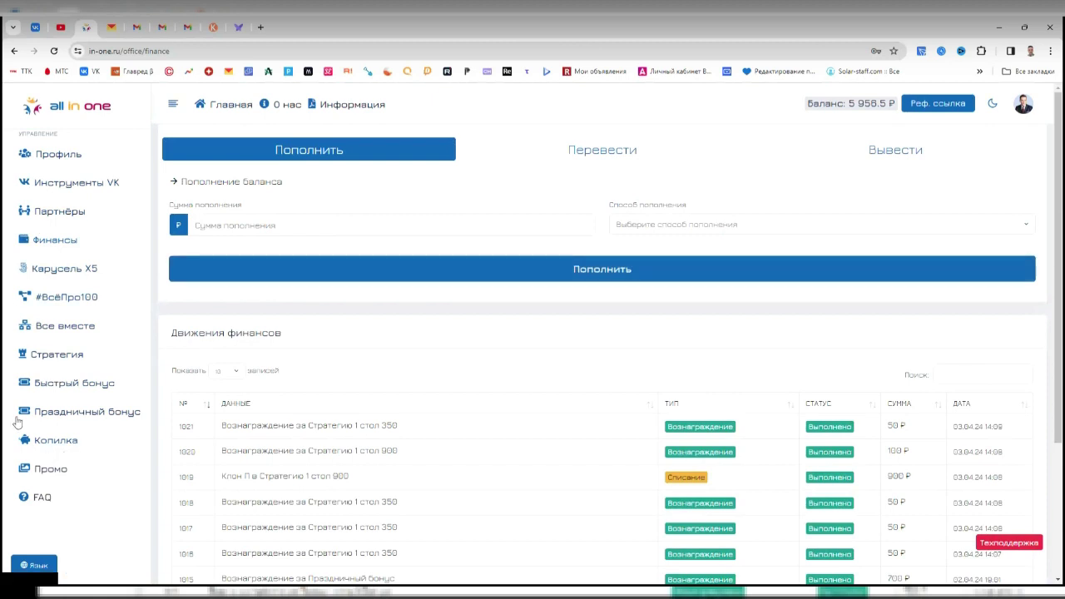
{"action": "left_click", "coordinate": [55, 357]}
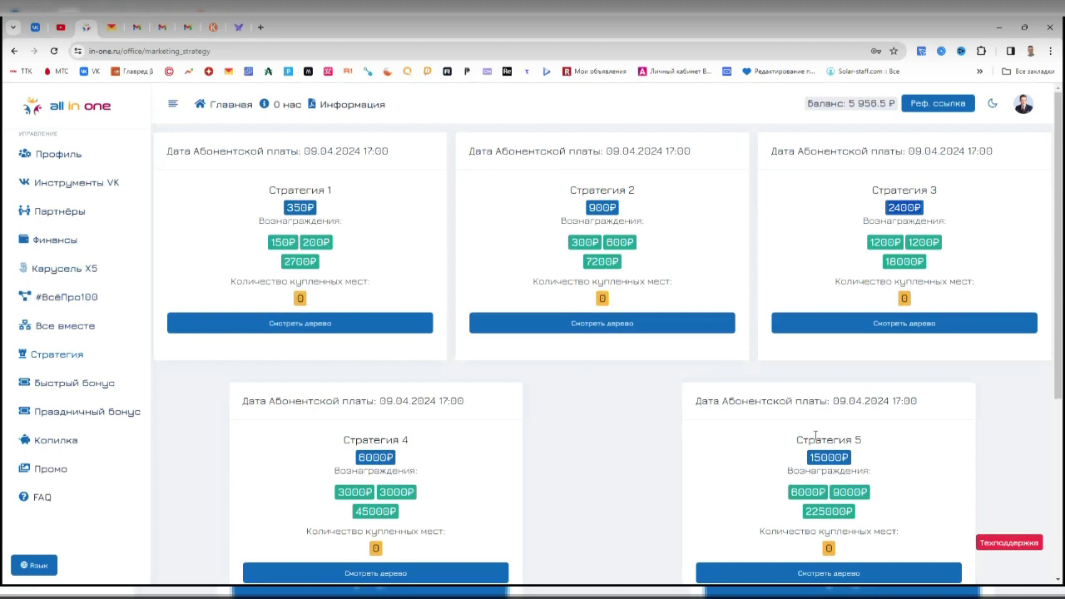
{"action": "left_click_drag", "start_coordinate": [797, 439], "coordinate": [895, 443]}
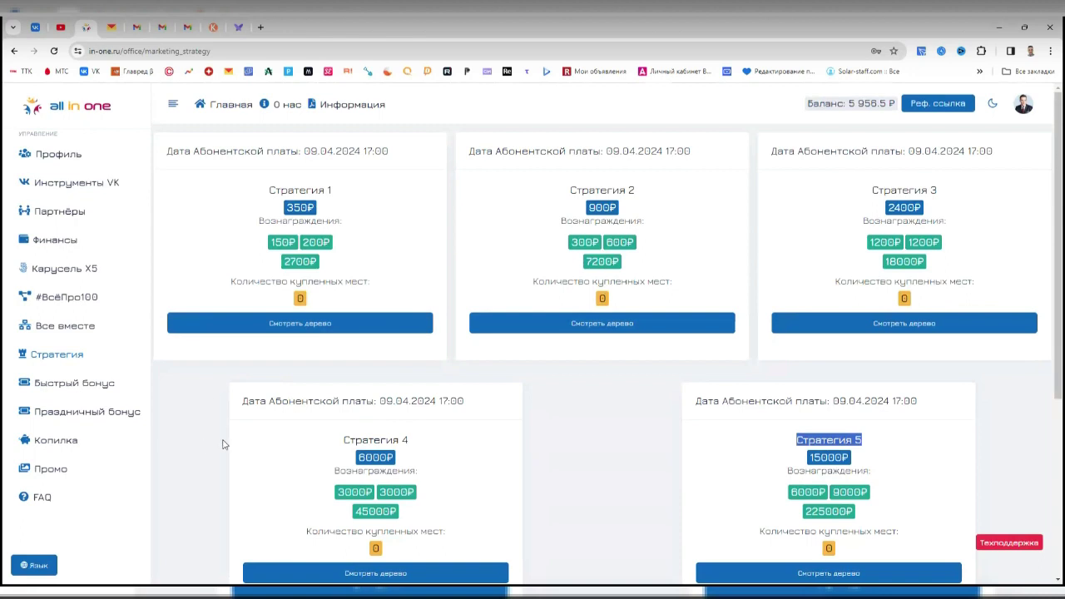
{"action": "left_click_drag", "start_coordinate": [242, 401], "coordinate": [488, 407]}
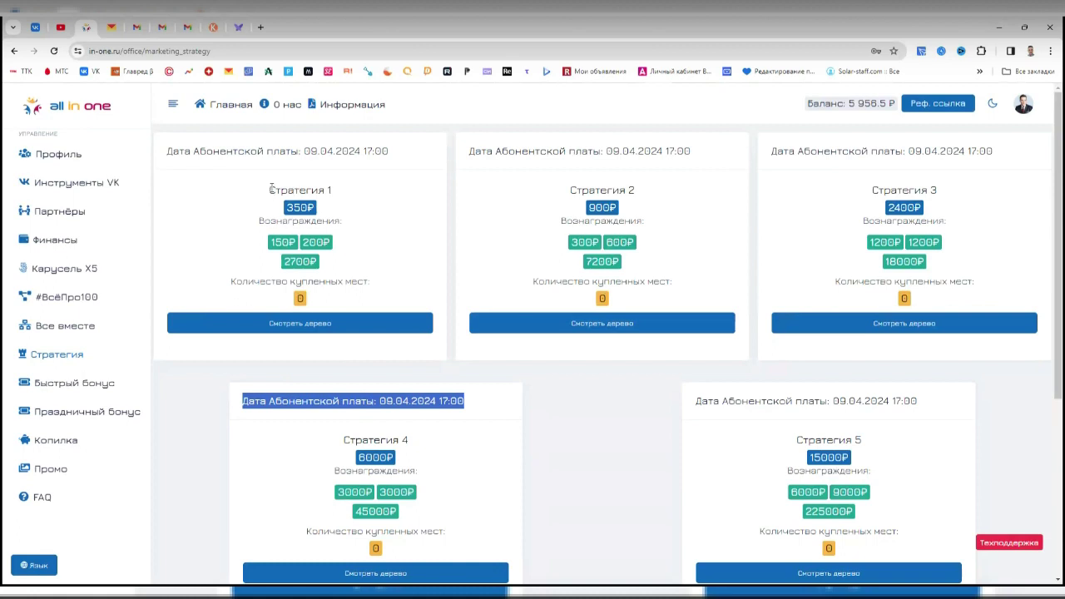
{"action": "left_click_drag", "start_coordinate": [263, 191], "coordinate": [353, 230]}
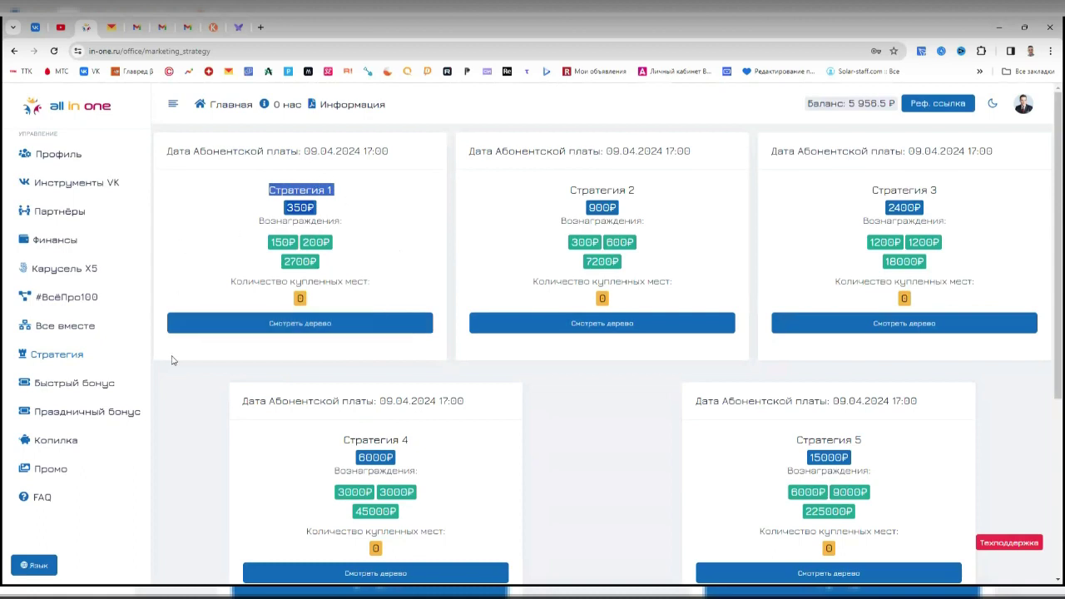
View the Копилка deposits and the Финансы page, and expand the curator's contact details in the profile
{"action": "left_click", "coordinate": [47, 445]}
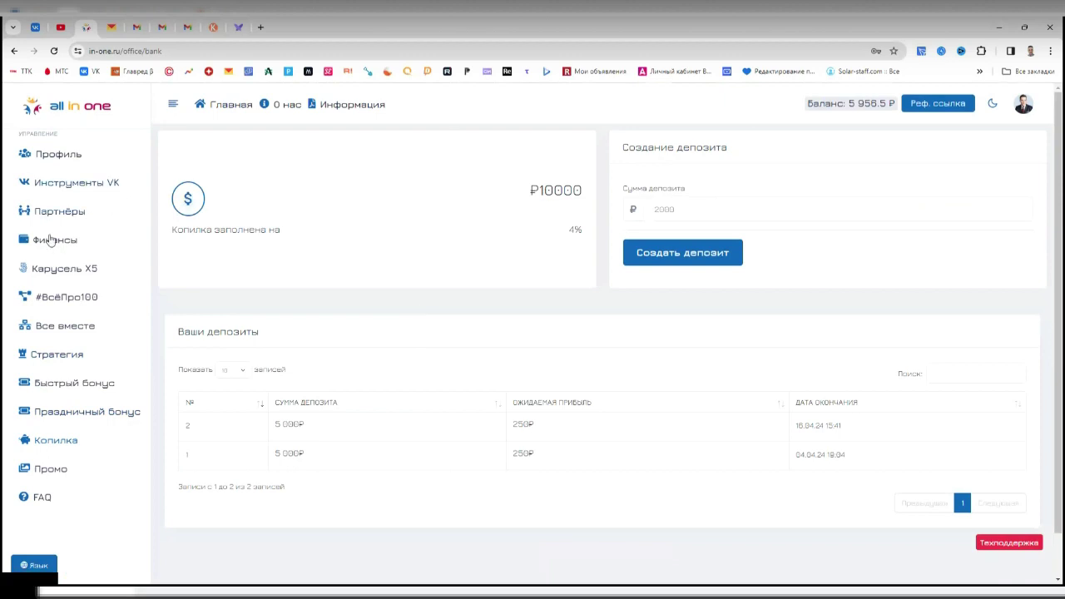
{"action": "left_click", "coordinate": [55, 241]}
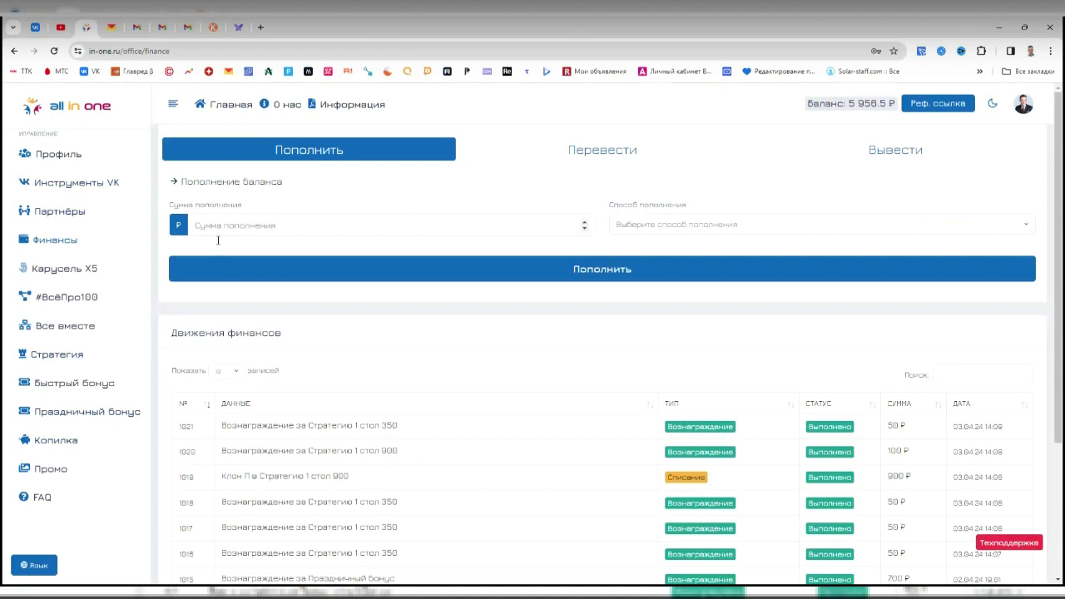
{"action": "left_click", "coordinate": [57, 156]}
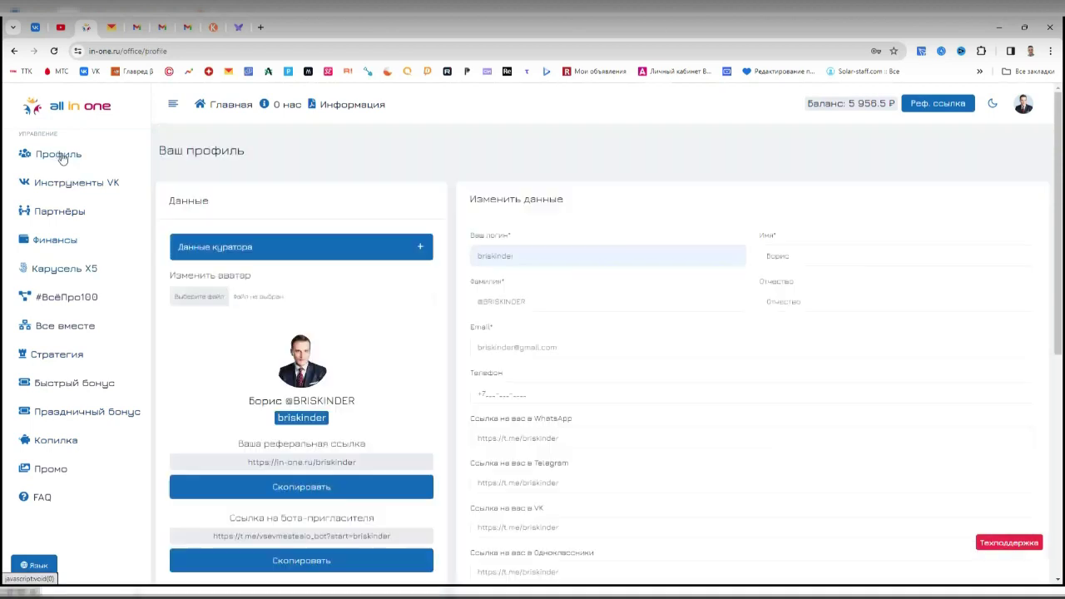
{"action": "left_click", "coordinate": [369, 249]}
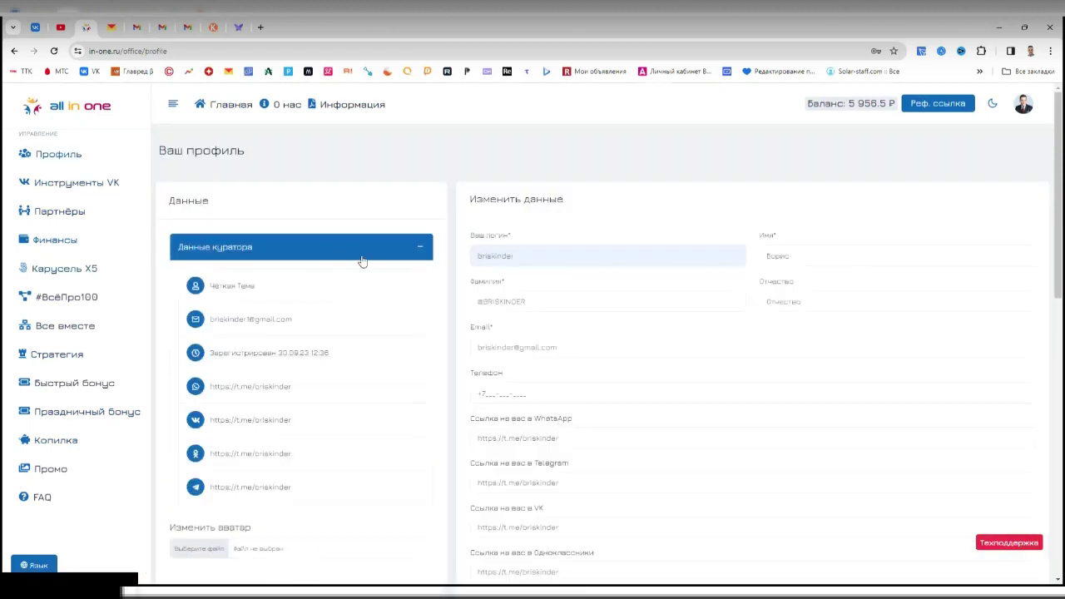
Look at the internal transfer form in Финансы, including its recipient login suggestions, and return to the balance top-up form
{"action": "left_click", "coordinate": [57, 241]}
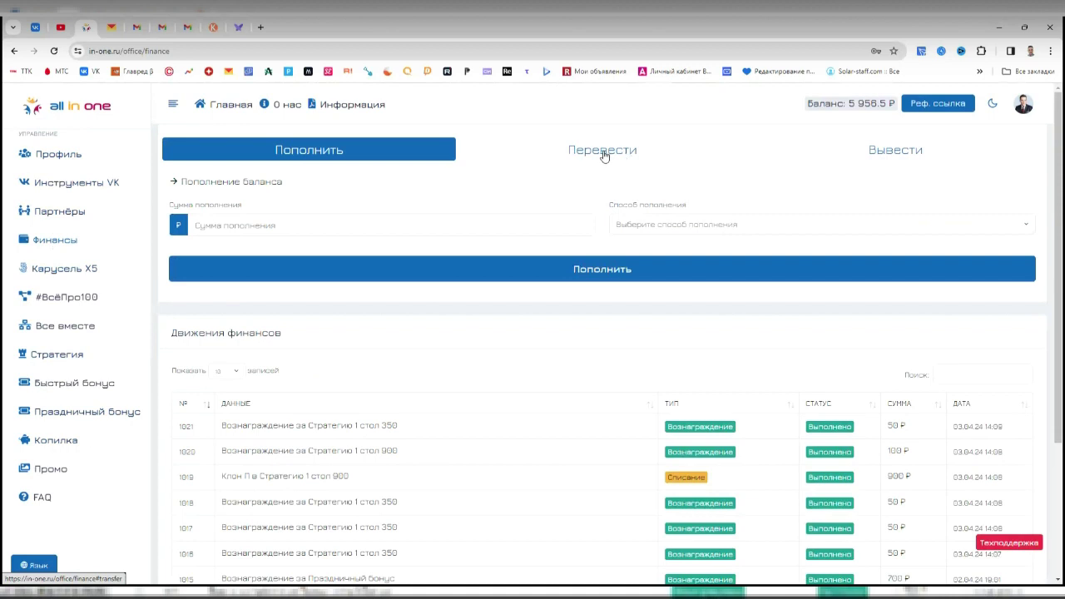
{"action": "left_click", "coordinate": [603, 156]}
{"action": "left_click", "coordinate": [657, 225]}
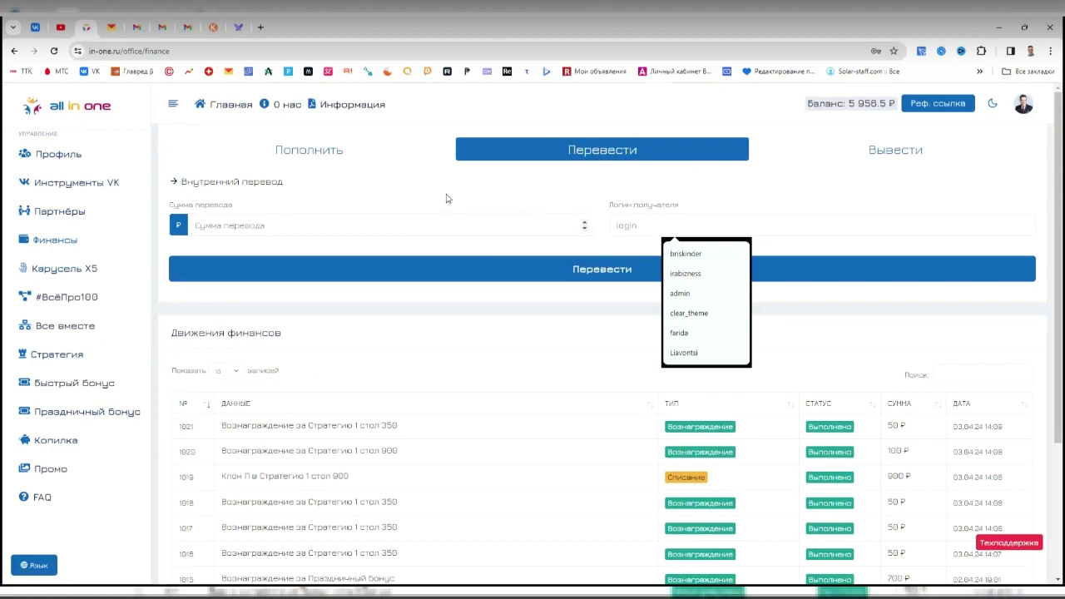
{"action": "left_click", "coordinate": [301, 156]}
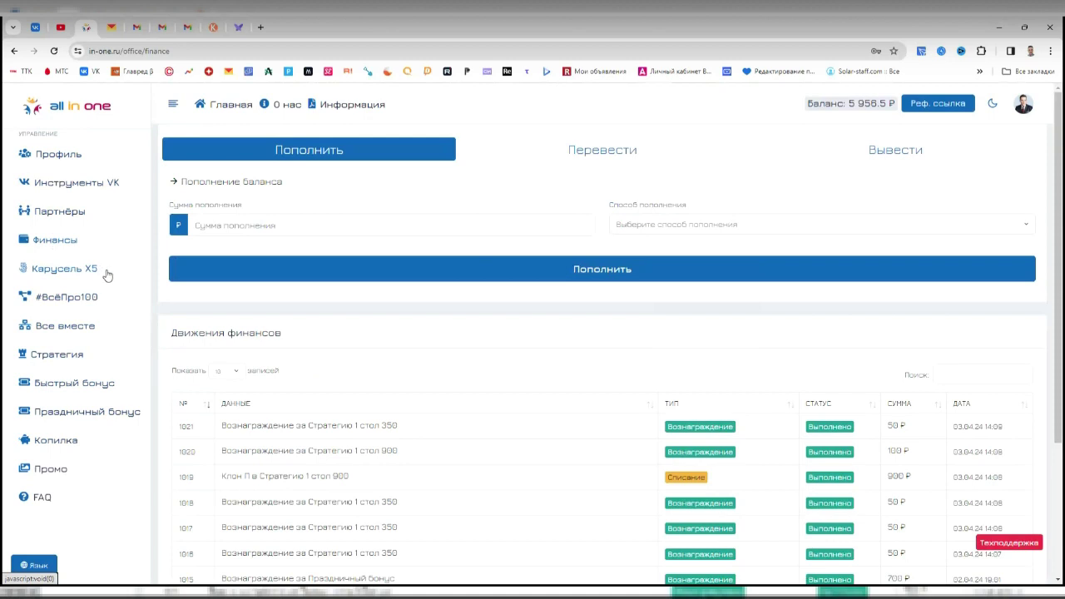
Compare the entry options on the #ВсёПро100, Все вместе and Быстрый бонус pages
{"action": "left_click", "coordinate": [65, 299]}
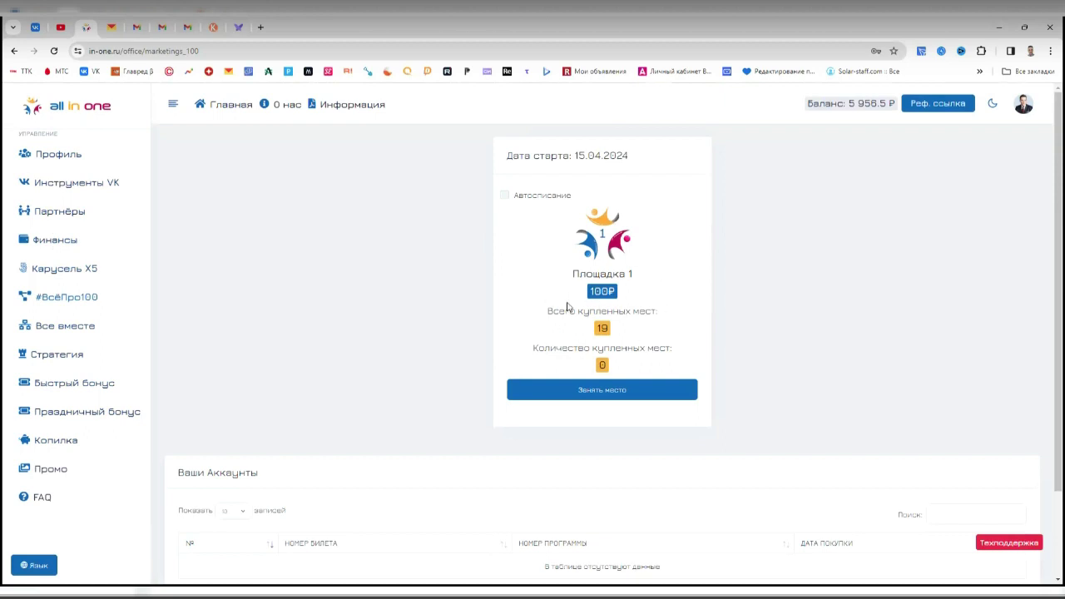
{"action": "left_click", "coordinate": [75, 327]}
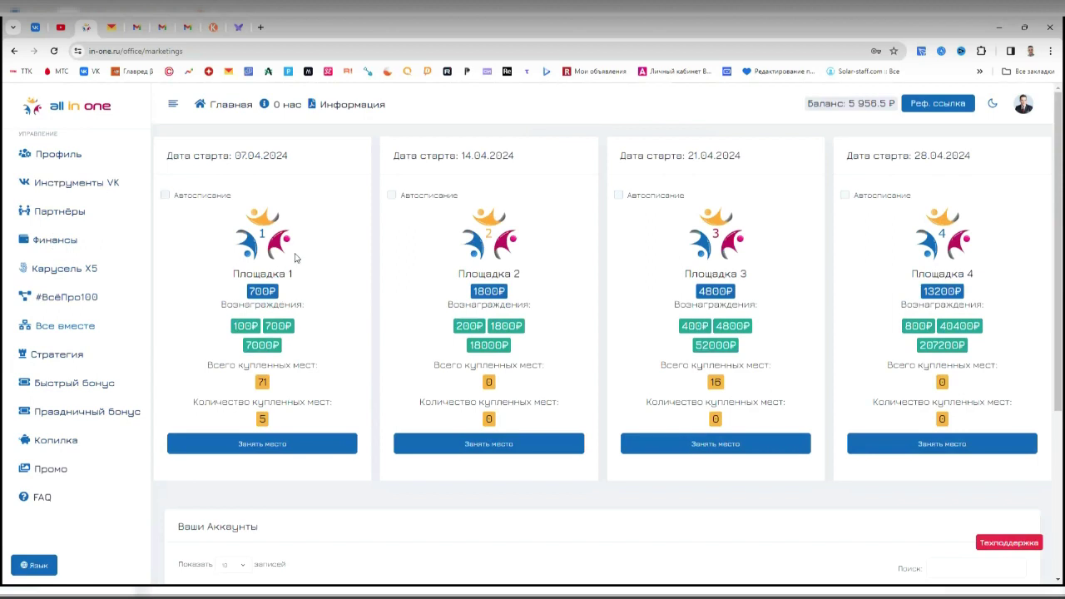
{"action": "left_click", "coordinate": [52, 297]}
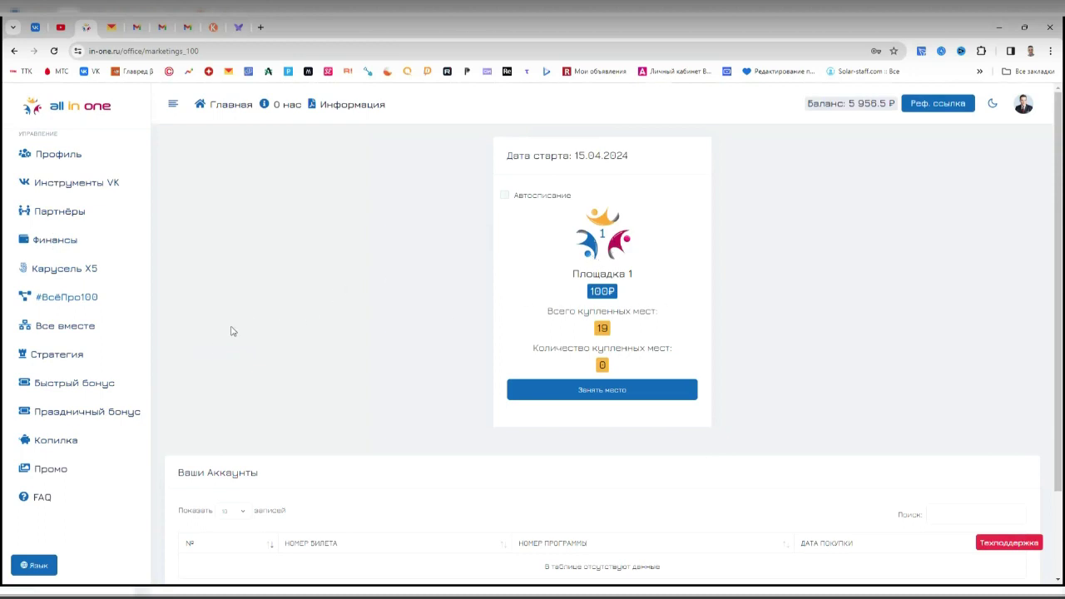
{"action": "left_click", "coordinate": [48, 326]}
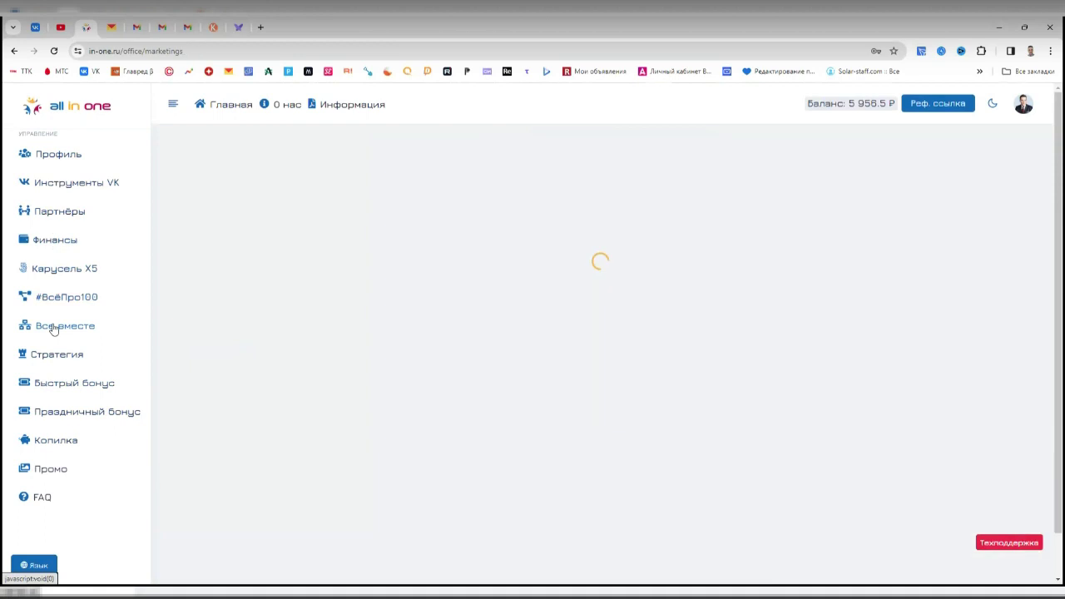
{"action": "left_click", "coordinate": [73, 383]}
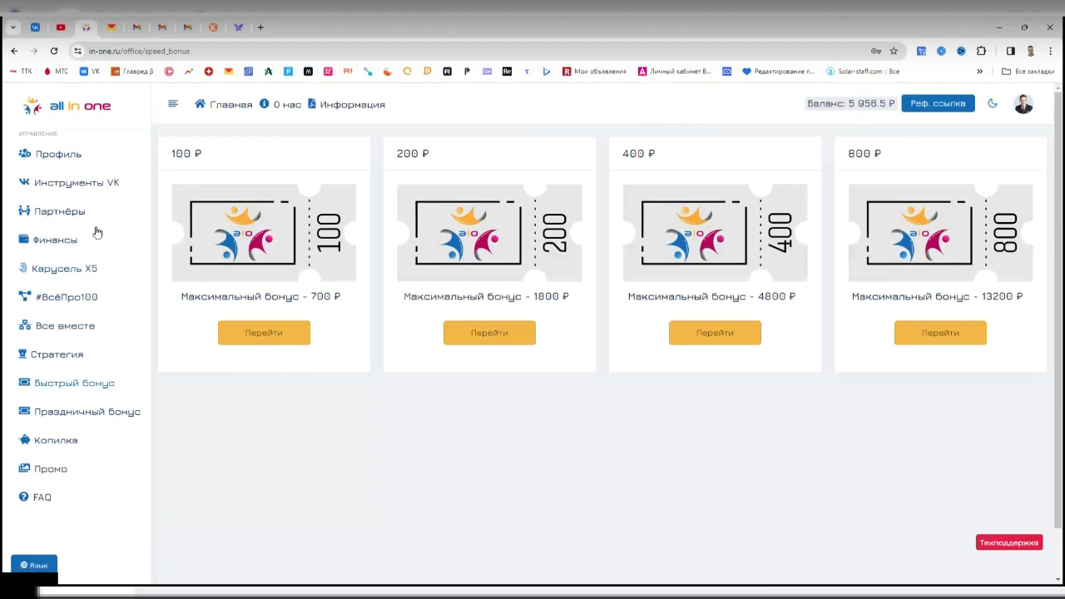
Submit a 500 ₽ balance top-up on the Финансы page with Payeer as the payment method
{"action": "left_click", "coordinate": [58, 244]}
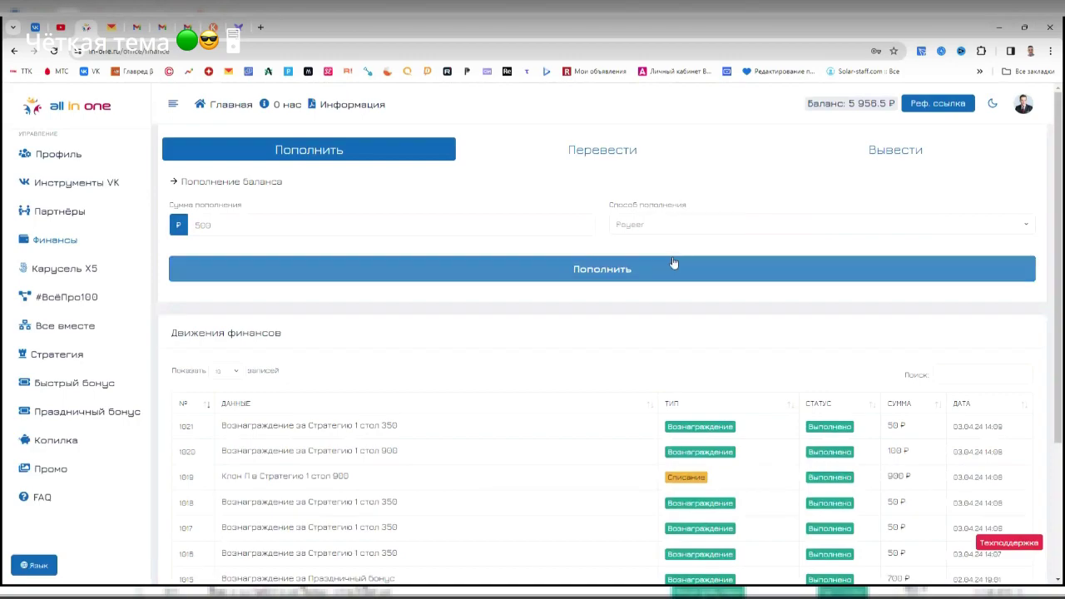
{"action": "left_click", "coordinate": [633, 269]}
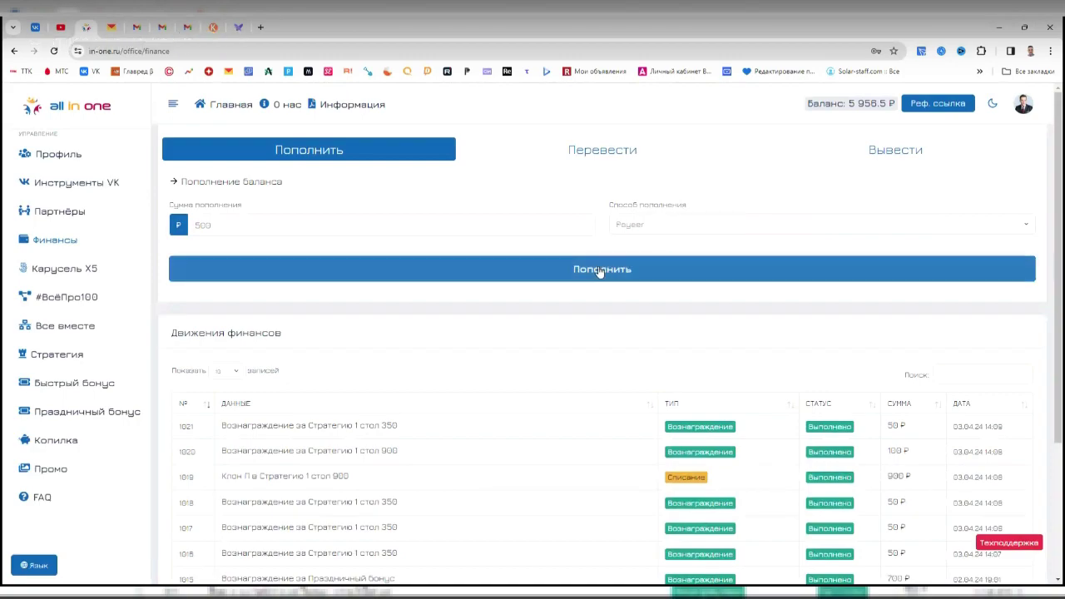
Choose the Payeer RUB wallet for the 500 ₽ invoice, review the payment confirmation, and go back to the Финансы page without paying
{"action": "left_click", "coordinate": [598, 230]}
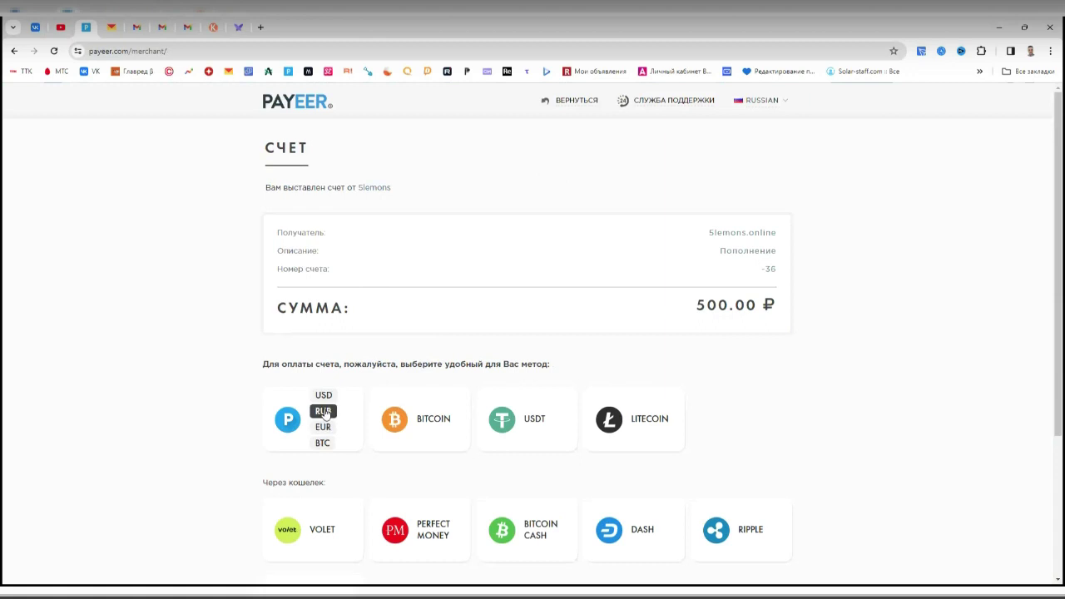
{"action": "left_click", "coordinate": [324, 412]}
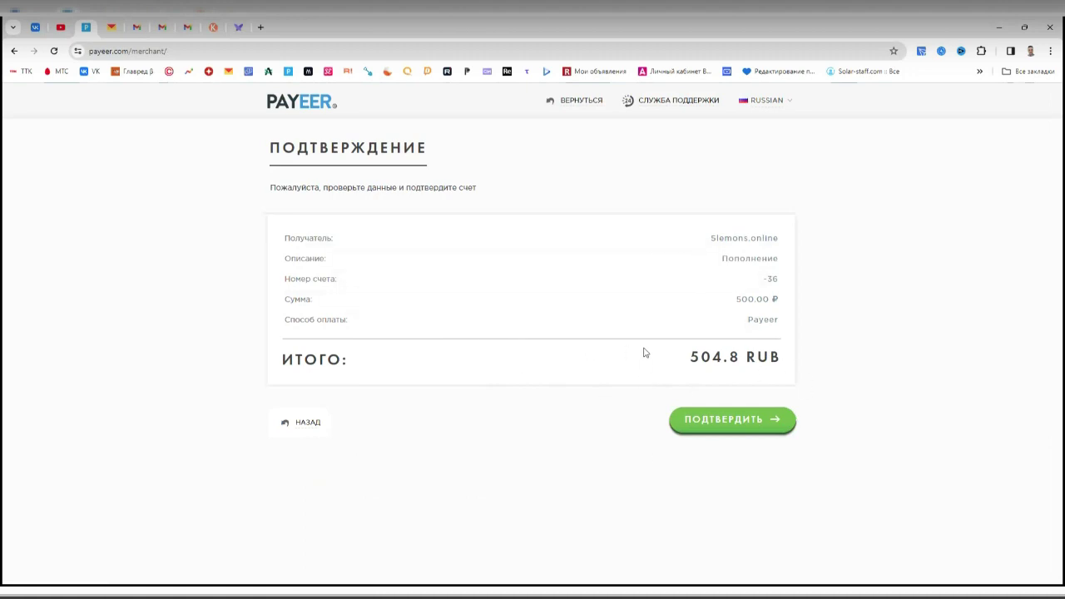
{"action": "left_click", "coordinate": [14, 51]}
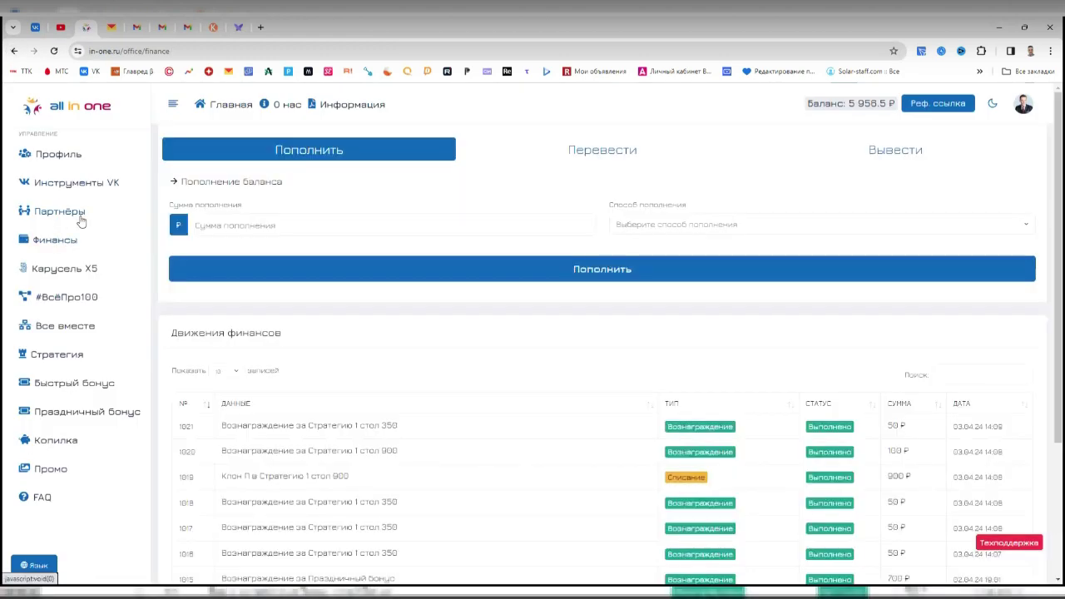
Look at the internal transfer and balance top-up forms in Финансы, and view the deposits in Копилка
{"action": "left_click", "coordinate": [588, 155]}
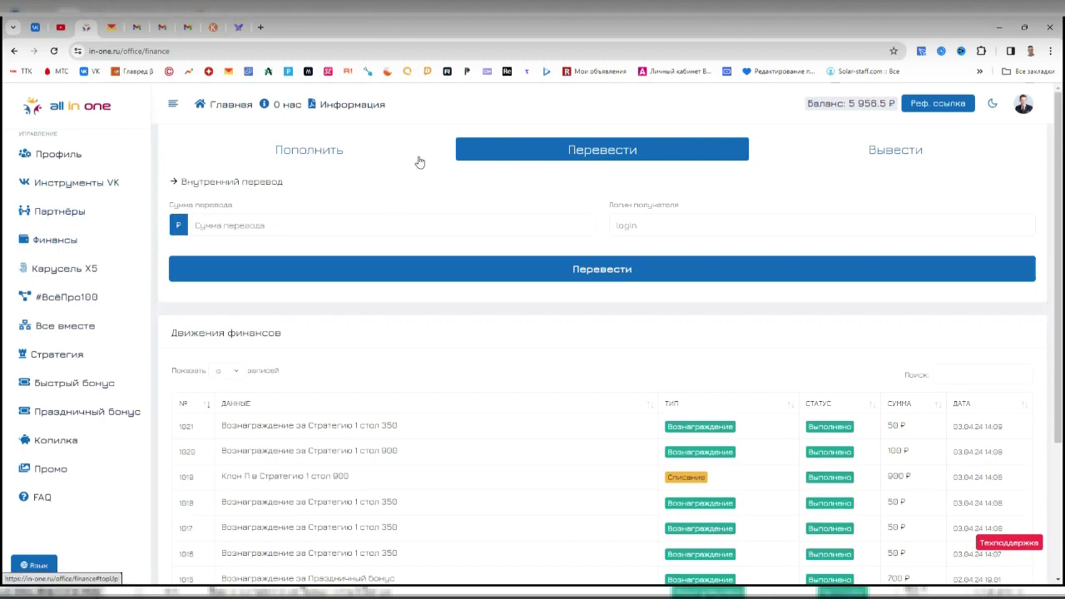
{"action": "left_click", "coordinate": [296, 157]}
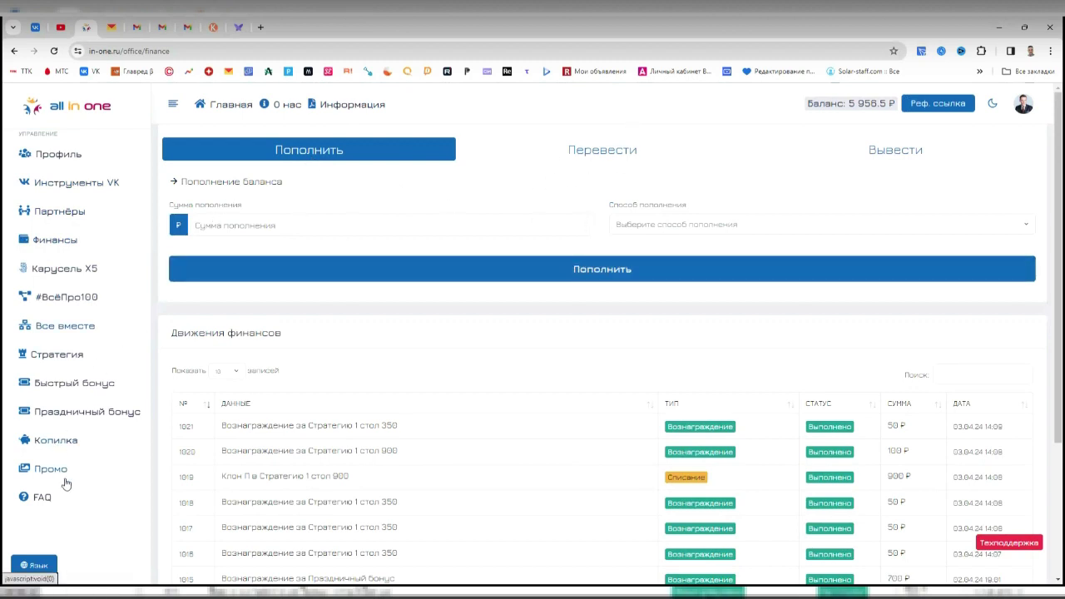
{"action": "left_click", "coordinate": [58, 441]}
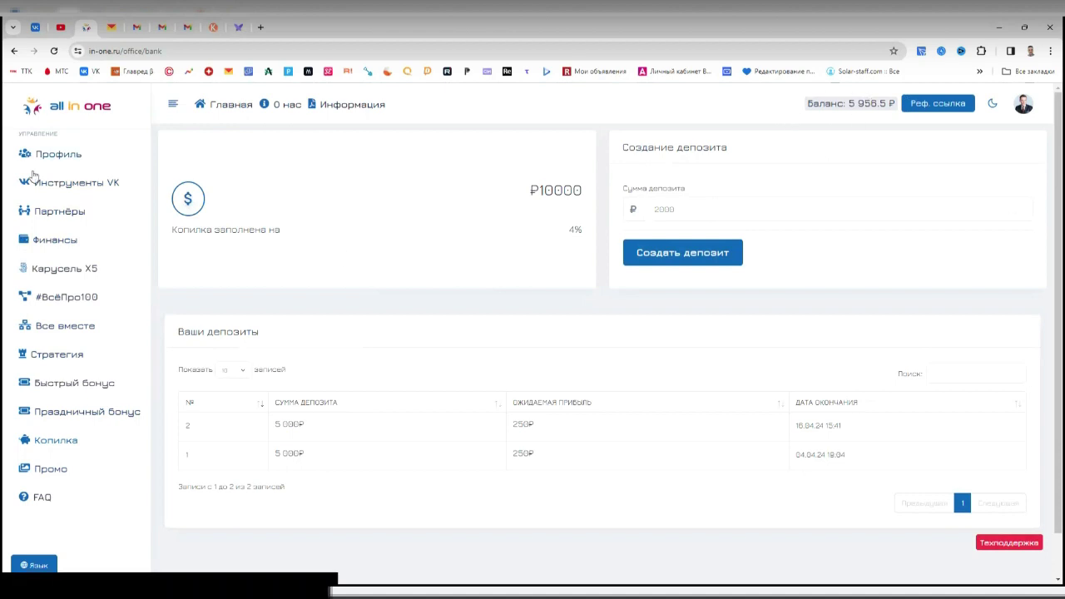
Examine the withdrawal form in Финансы, compare it with the internal transfer form, and return to the top-up form
{"action": "left_click", "coordinate": [54, 239]}
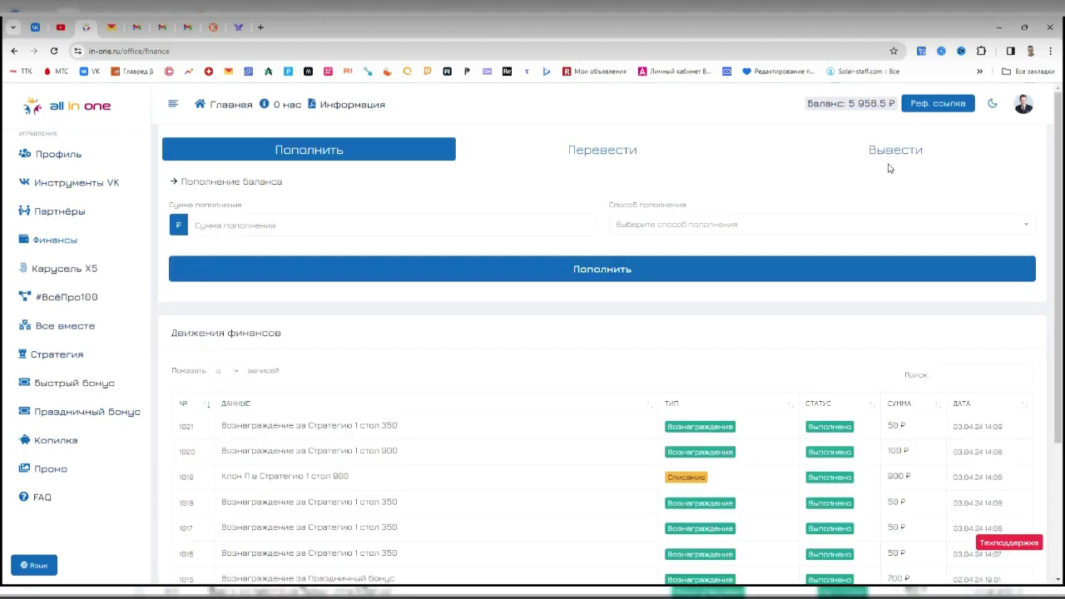
{"action": "left_click", "coordinate": [887, 158]}
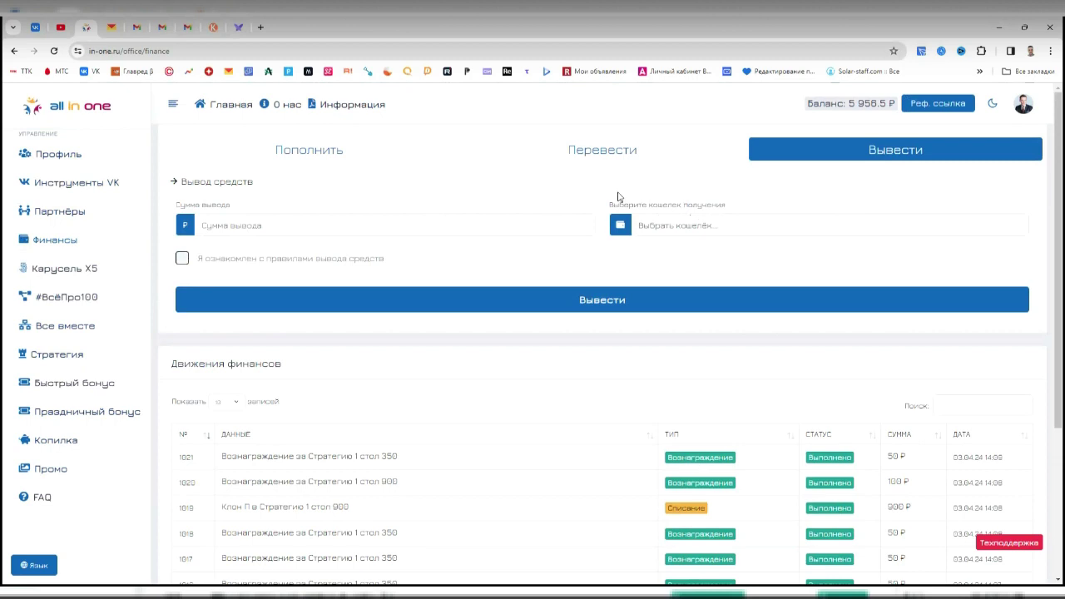
{"action": "left_click", "coordinate": [585, 158]}
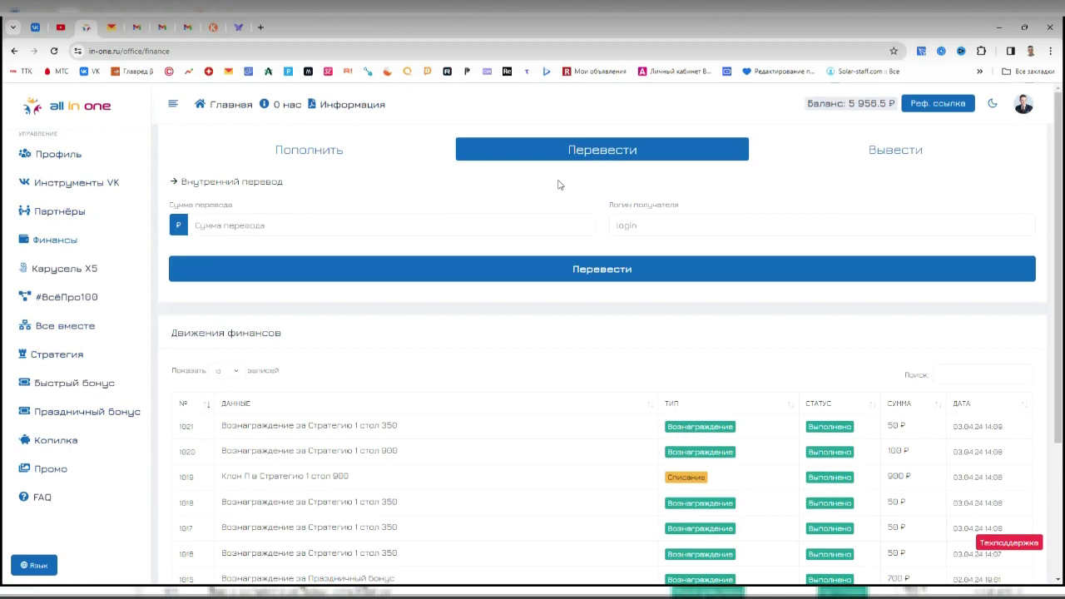
{"action": "left_click", "coordinate": [301, 151]}
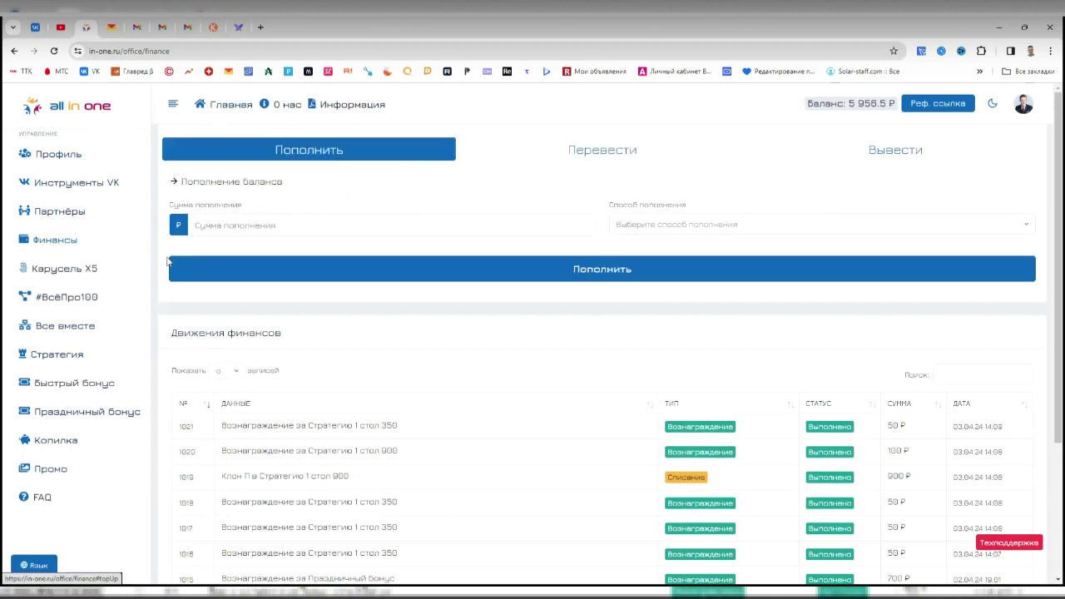
Review the Копилка, Финансы and Стратегия pages, return to Копилка, and highlight the total amount on its fill-level card
{"action": "left_click", "coordinate": [58, 442]}
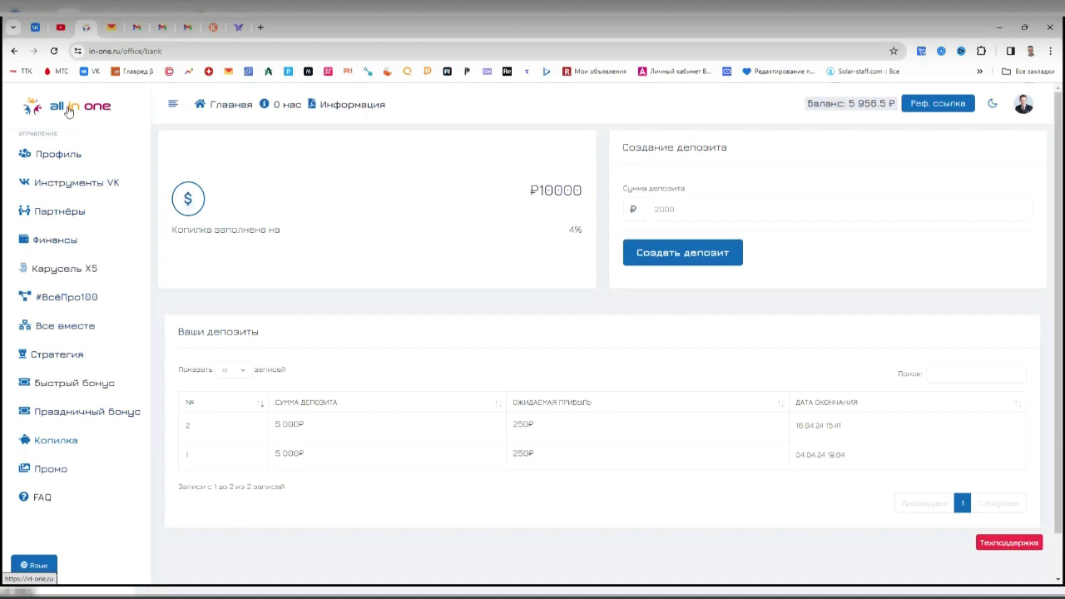
{"action": "left_click", "coordinate": [53, 243]}
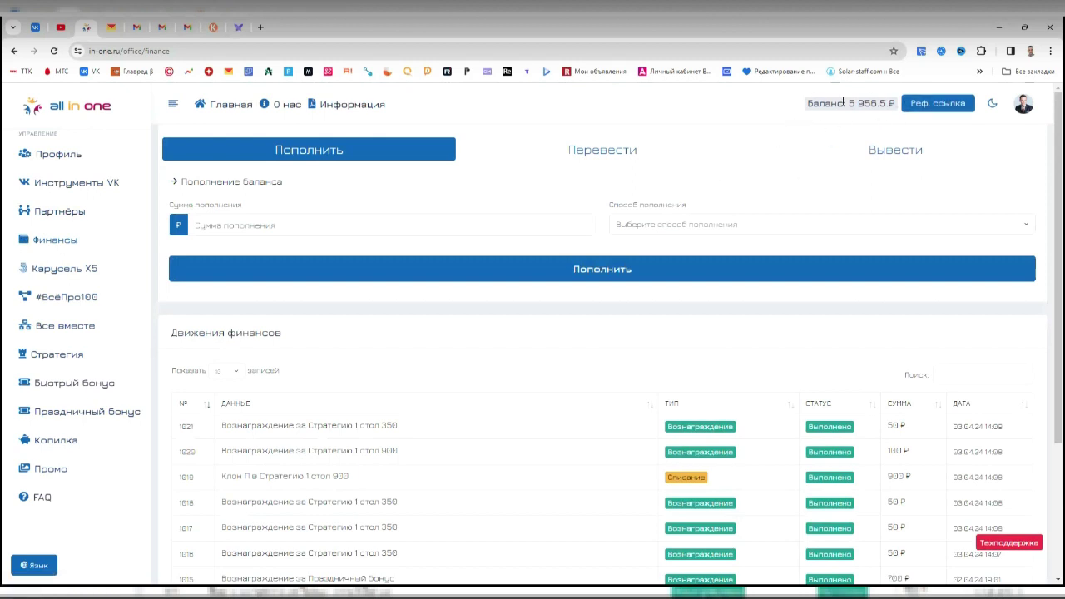
{"action": "left_click", "coordinate": [46, 360]}
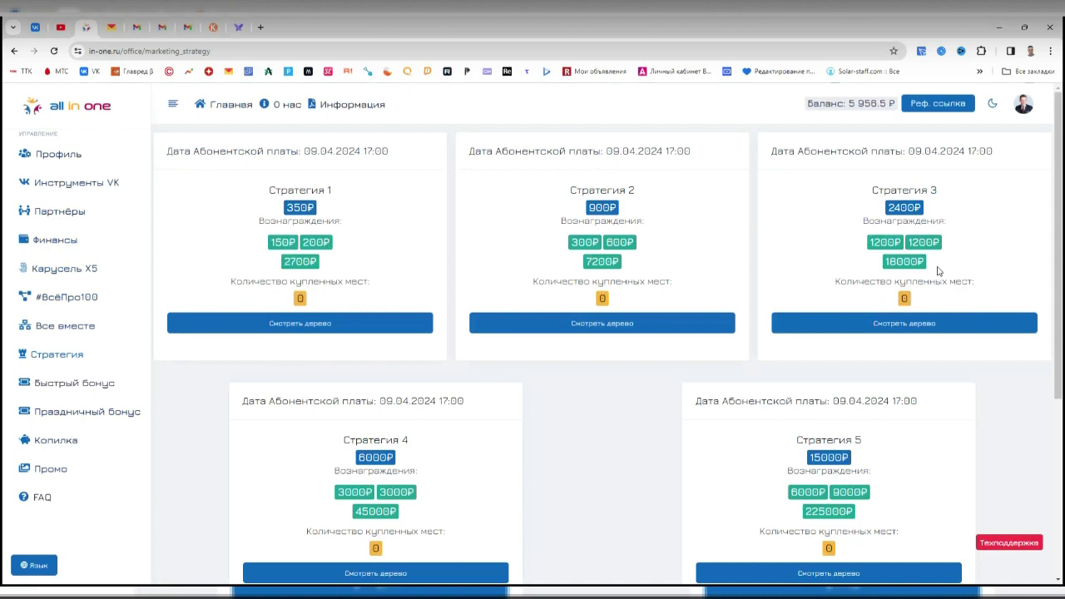
{"action": "left_click", "coordinate": [56, 443]}
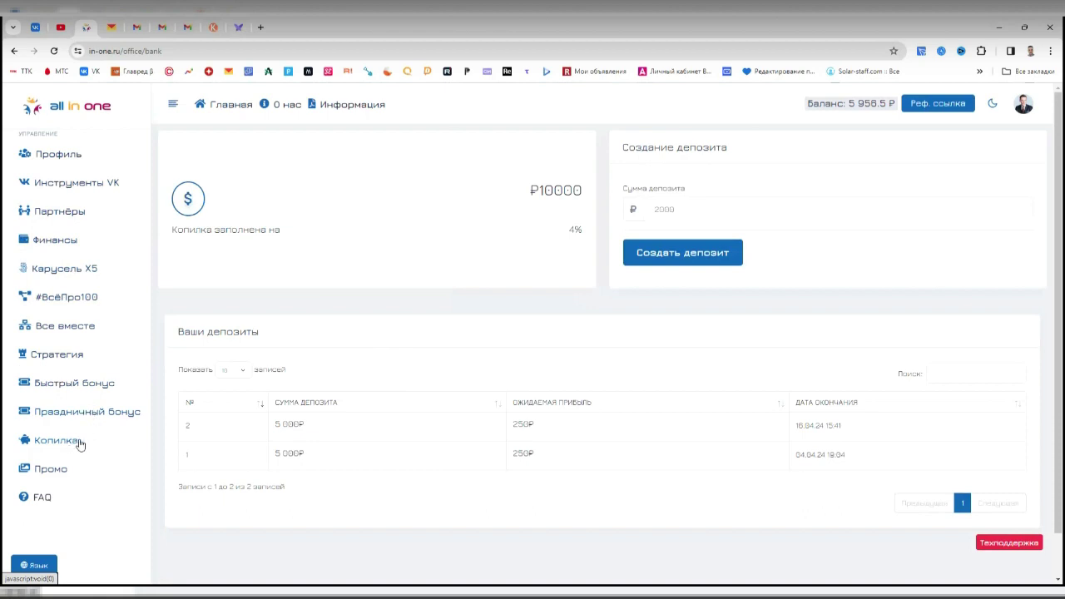
{"action": "left_click_drag", "start_coordinate": [529, 195], "coordinate": [593, 202]}
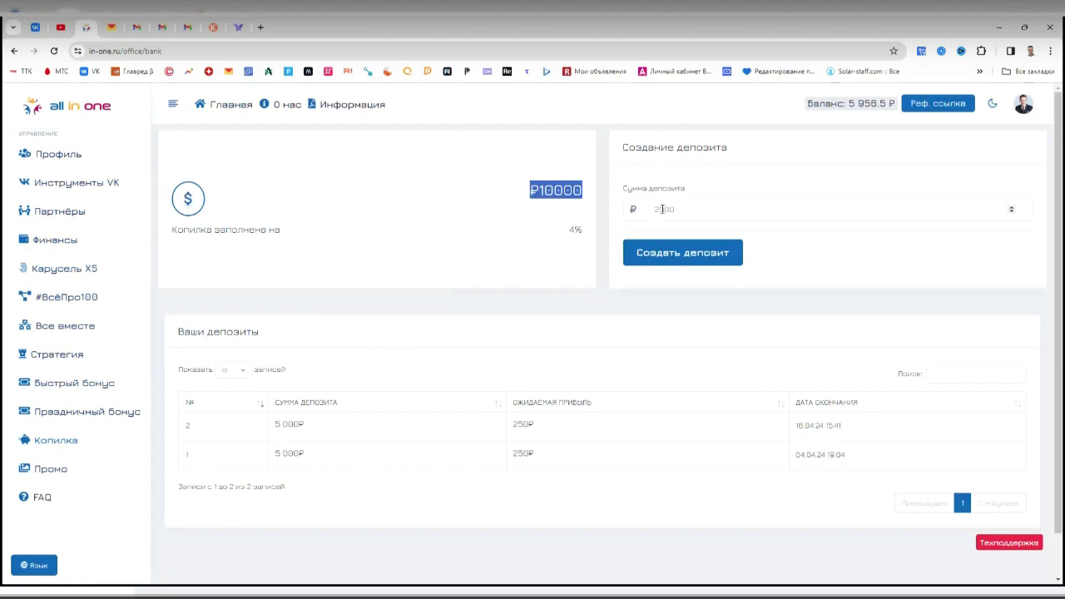